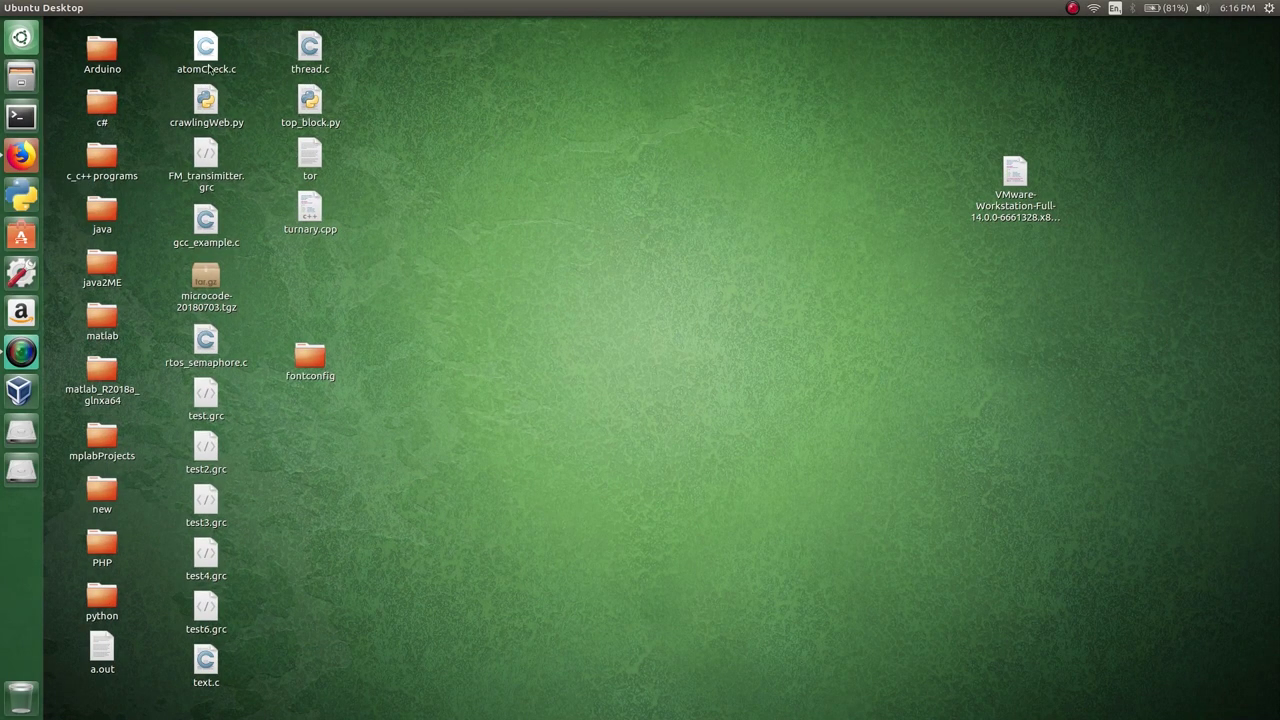
# - Search the Dash for 'ter' to find the Terminal application
pyautogui.press('super')
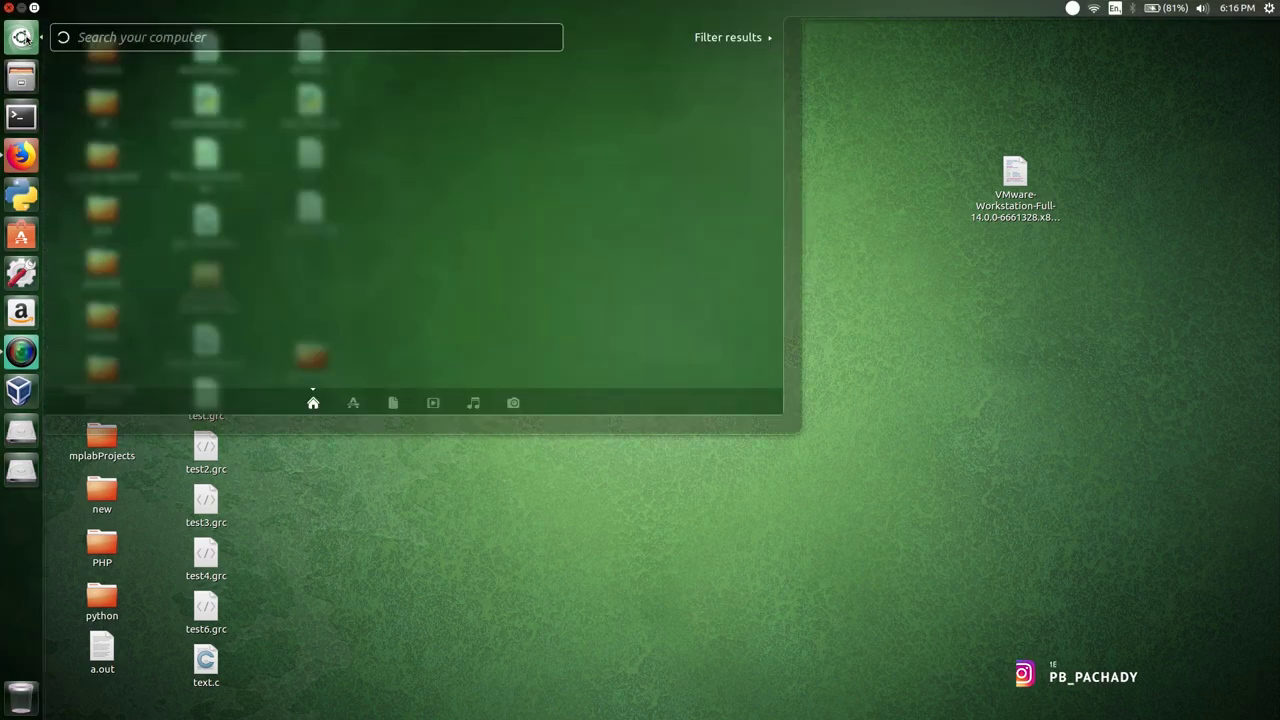
pyautogui.write('ter')
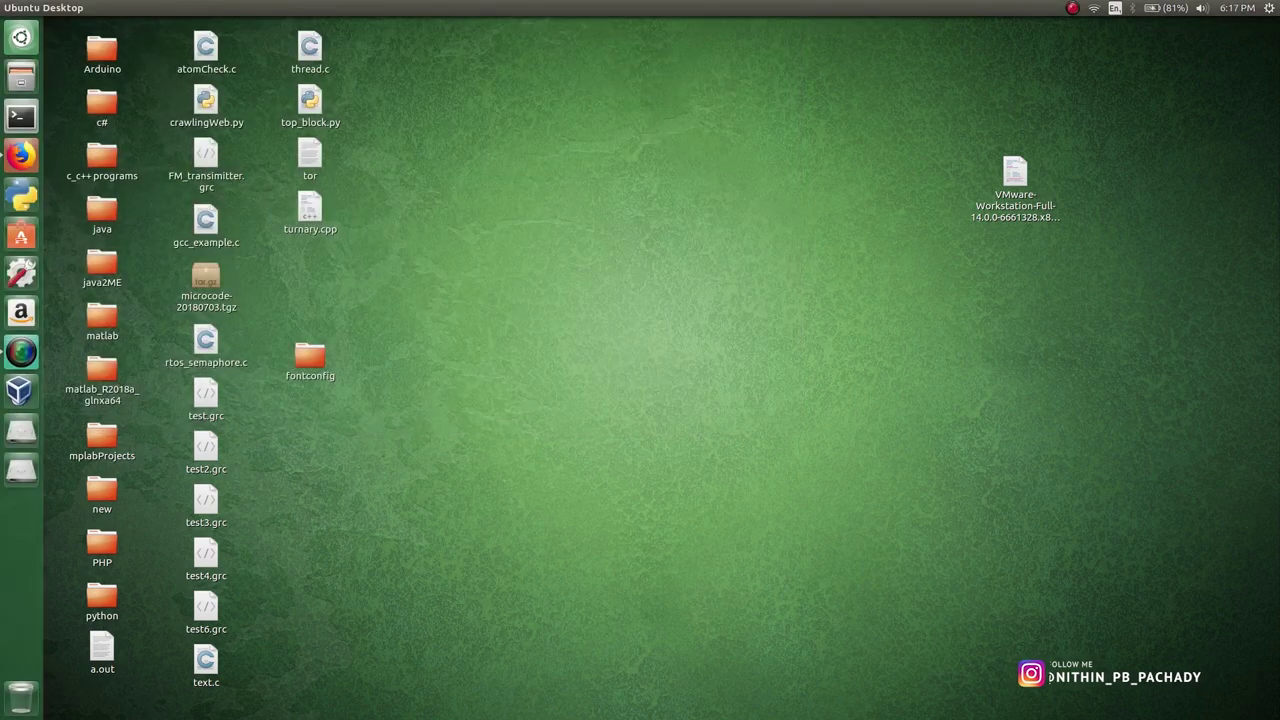
# - Launch Terminal, centre its window, and run 'sudo apt-get update' with the password
pyautogui.click(87, 108)
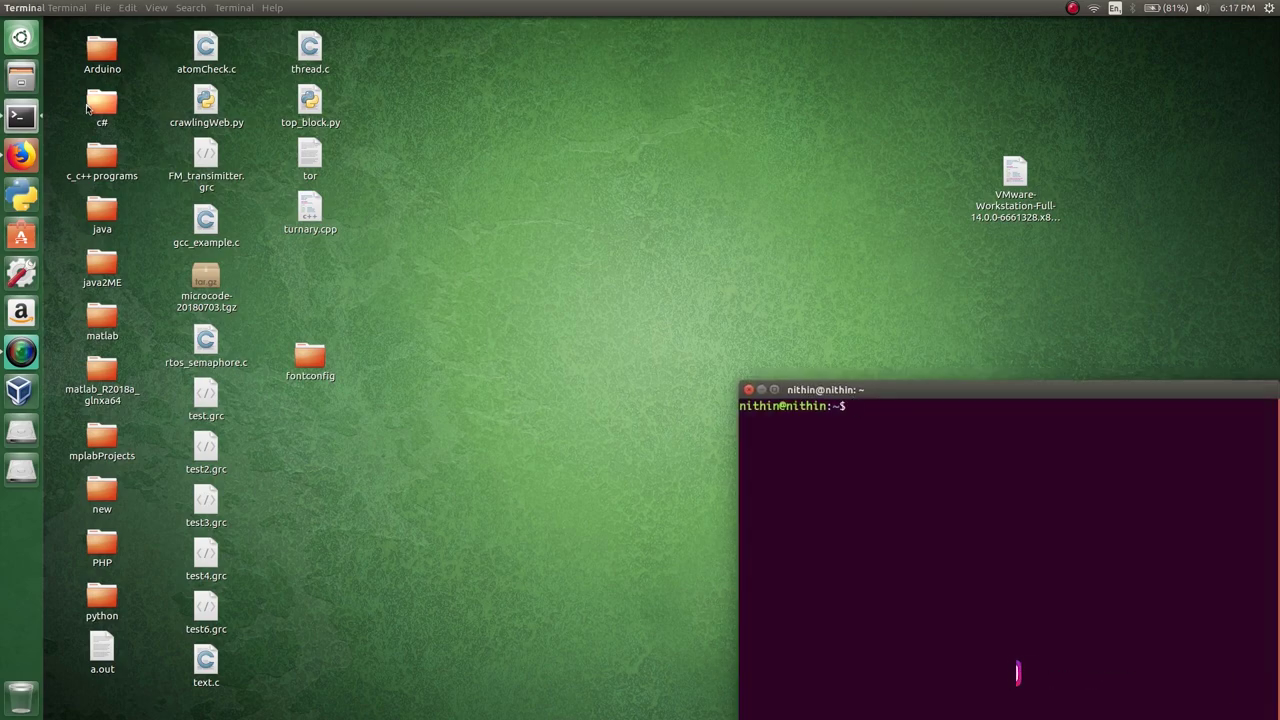
pyautogui.moveTo(886, 390); pyautogui.dragTo(532, 201)
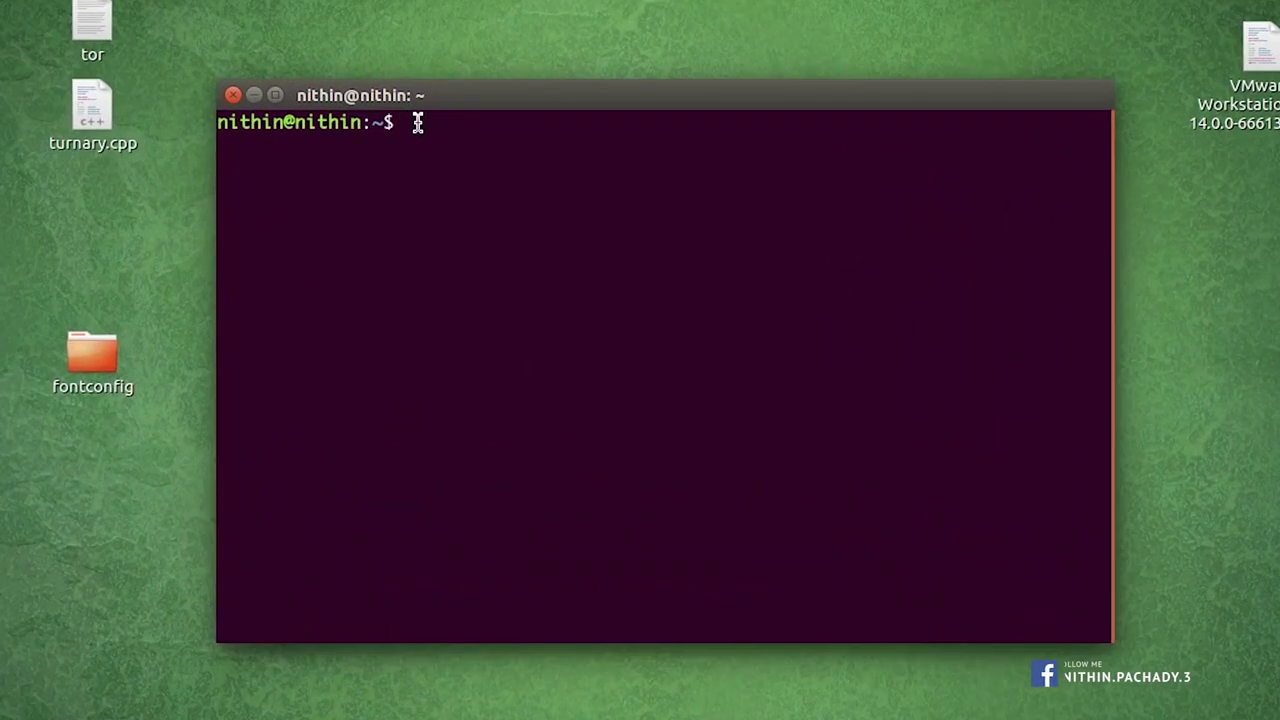
pyautogui.write('sudo apt-get')
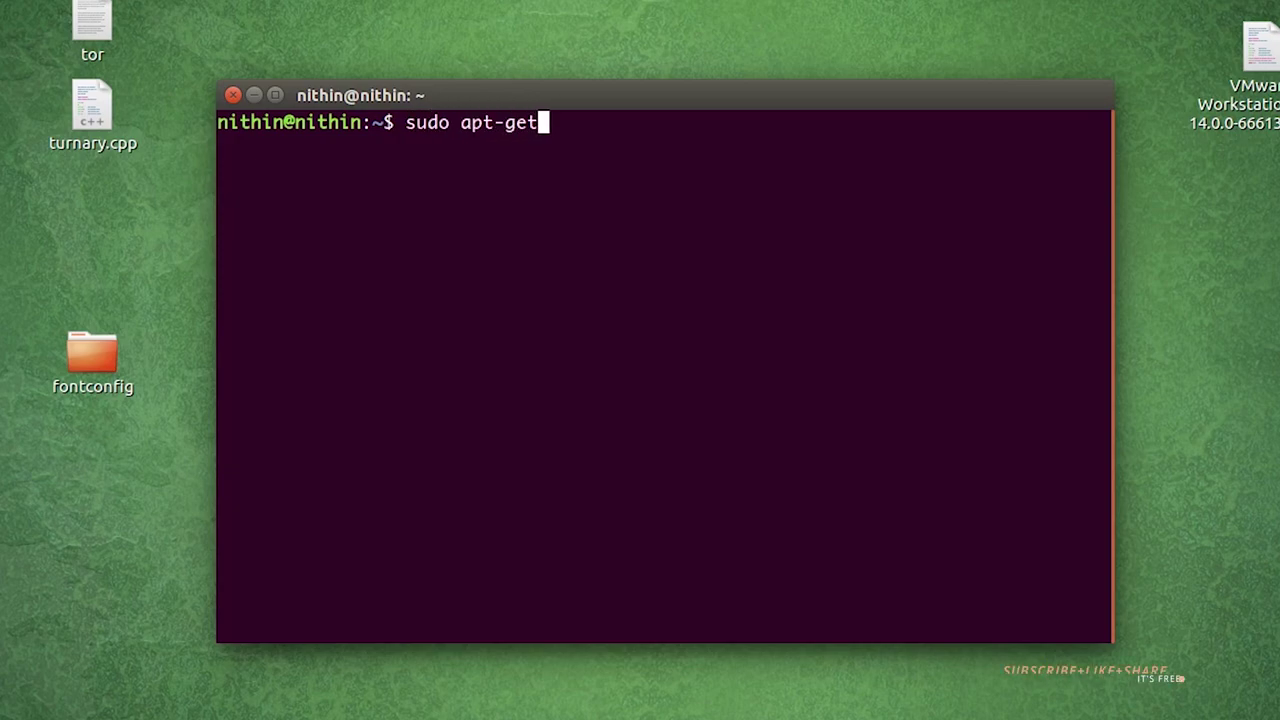
pyautogui.write(' update')
pyautogui.press('Return')
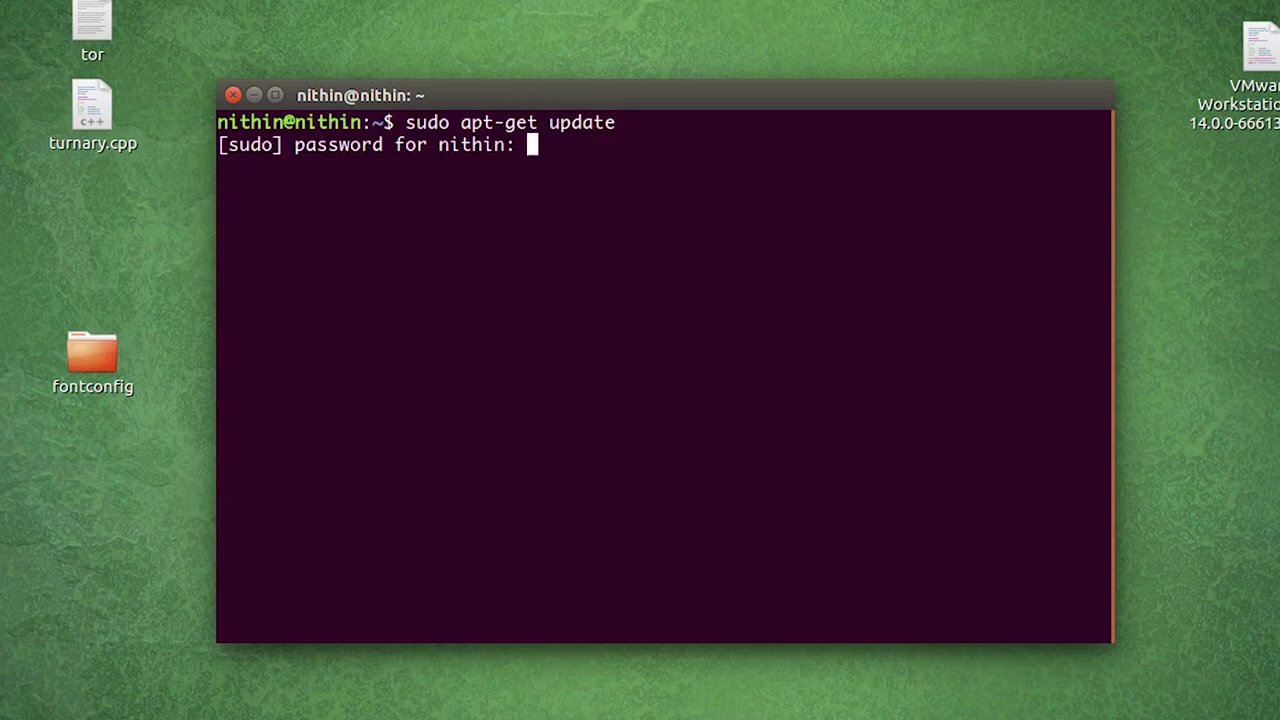
pyautogui.press('Return')
pyautogui.write('sudo apt-get install gnuradio')
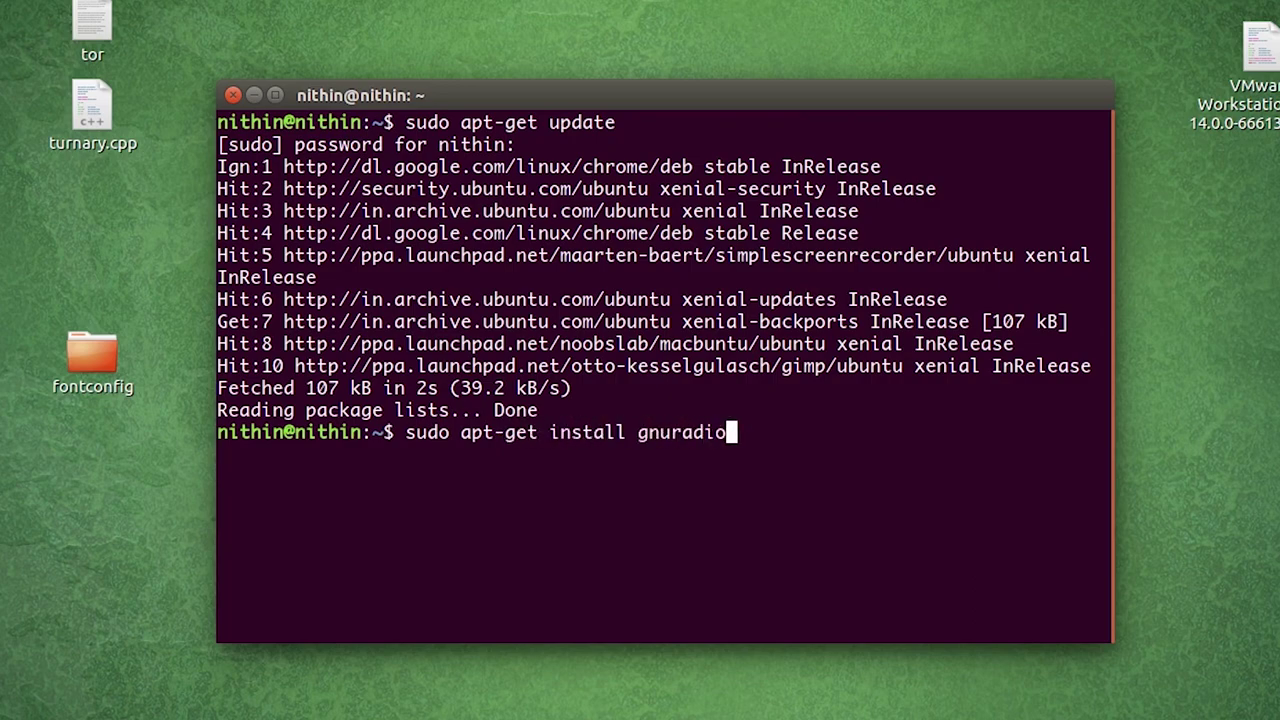
# - Run 'sudo apt-get install gnuradio' and confirm the package installation
pyautogui.press('Return')
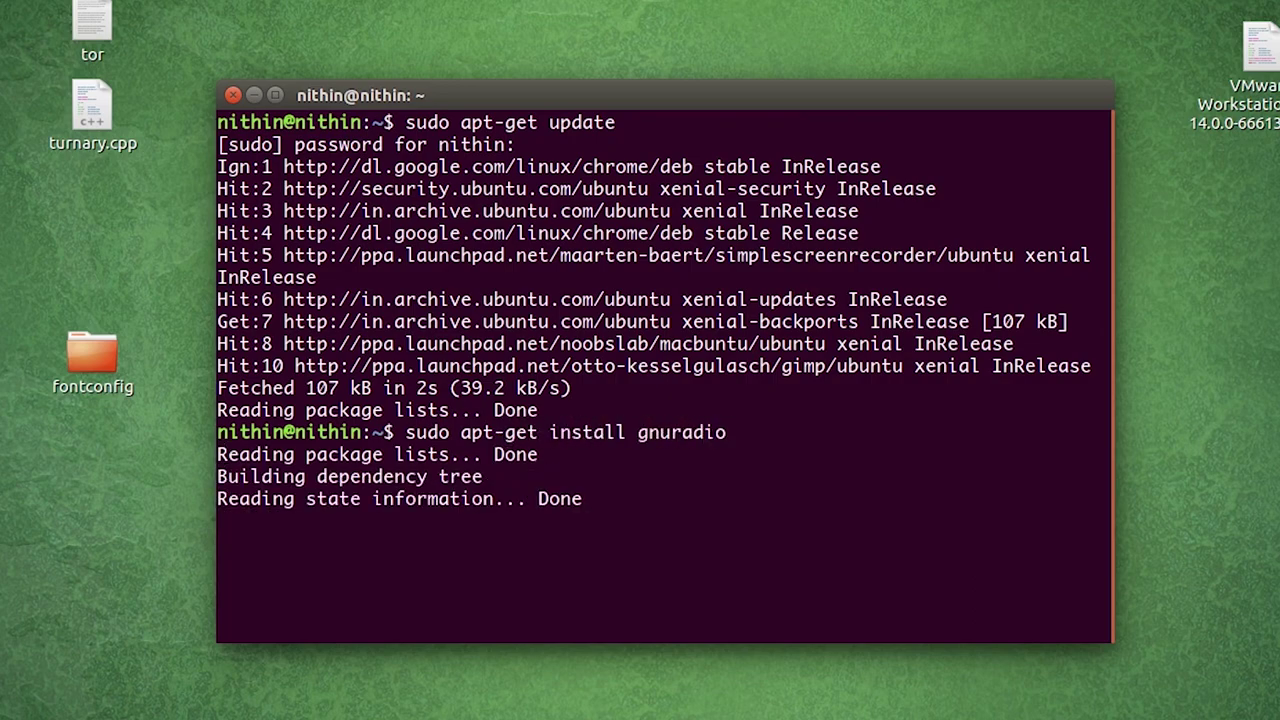
pyautogui.press('Return')
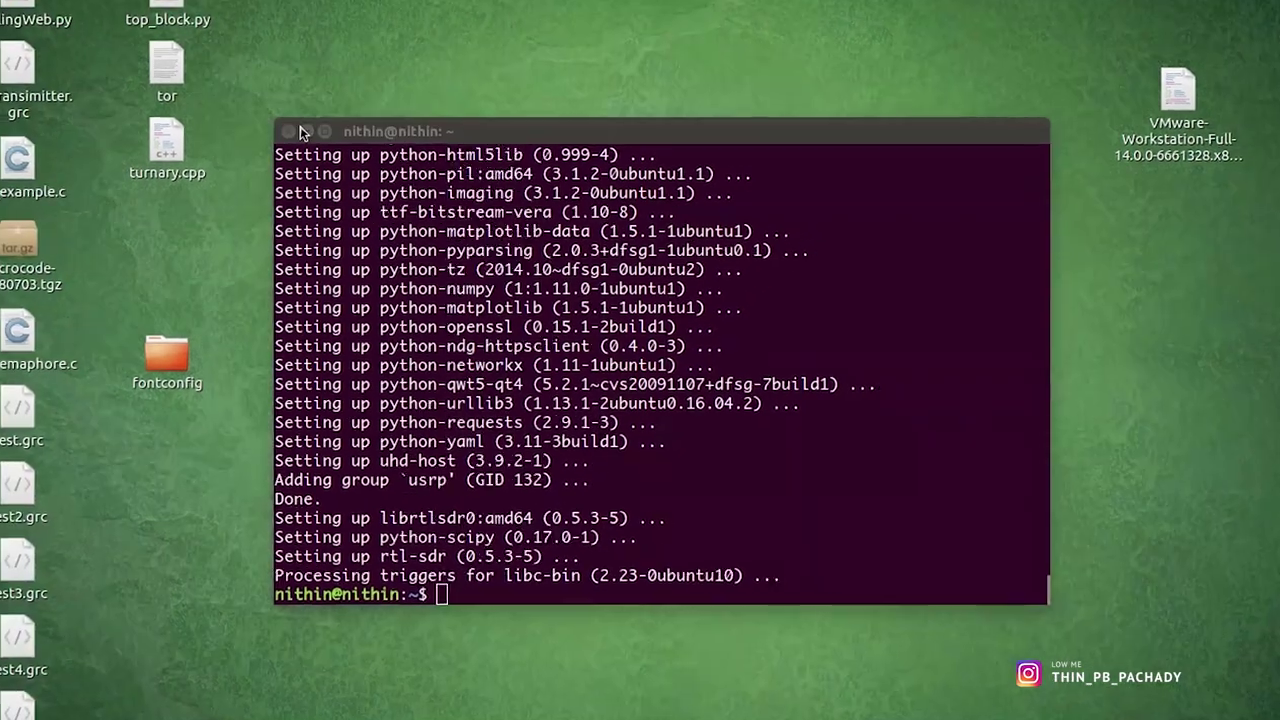
# - Minimize the terminal, launch GNU Radio Companion via a 'gnu' Dash search, and maximize it
pyautogui.click(254, 96)
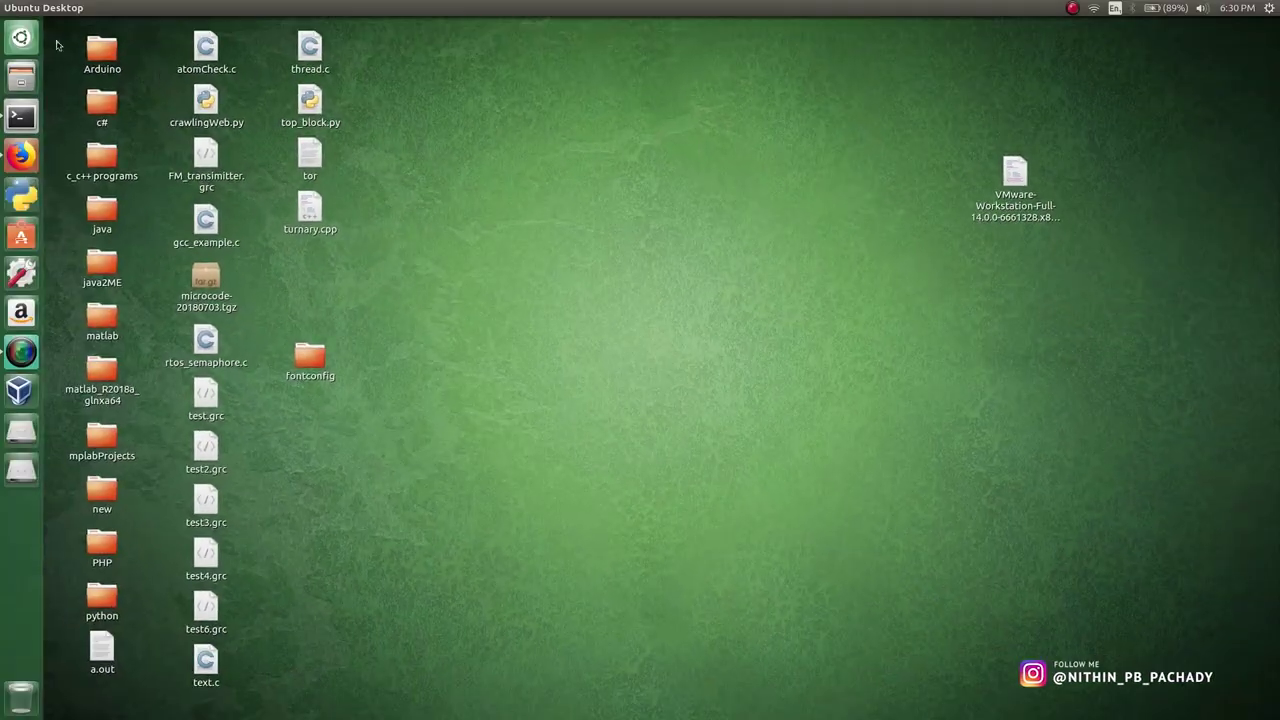
pyautogui.click(16, 40)
pyautogui.write('g')
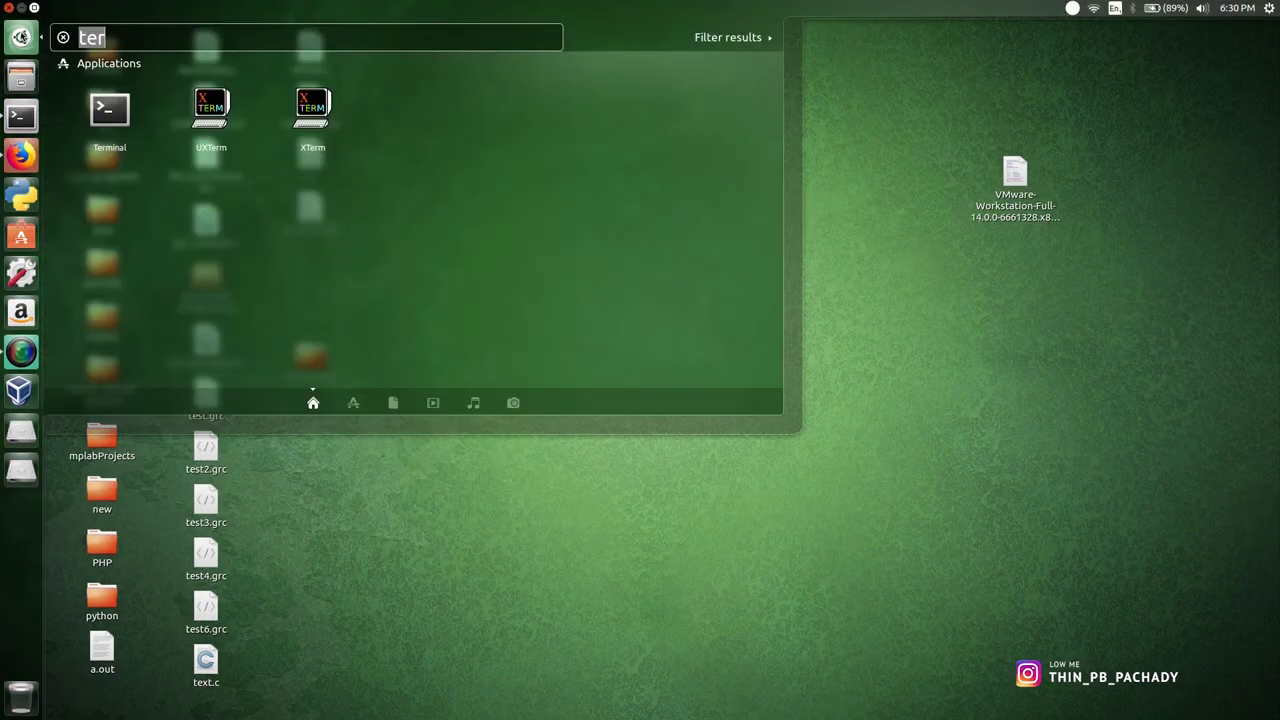
pyautogui.write('nu')
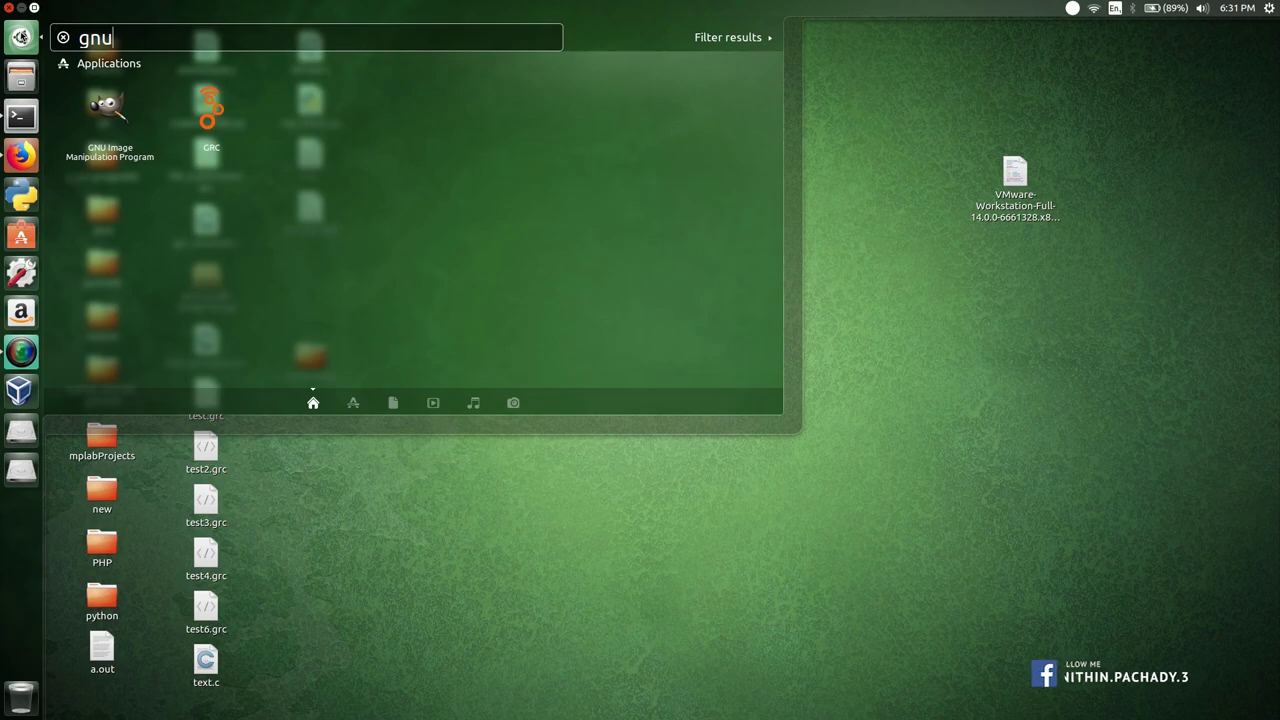
pyautogui.click(219, 117)
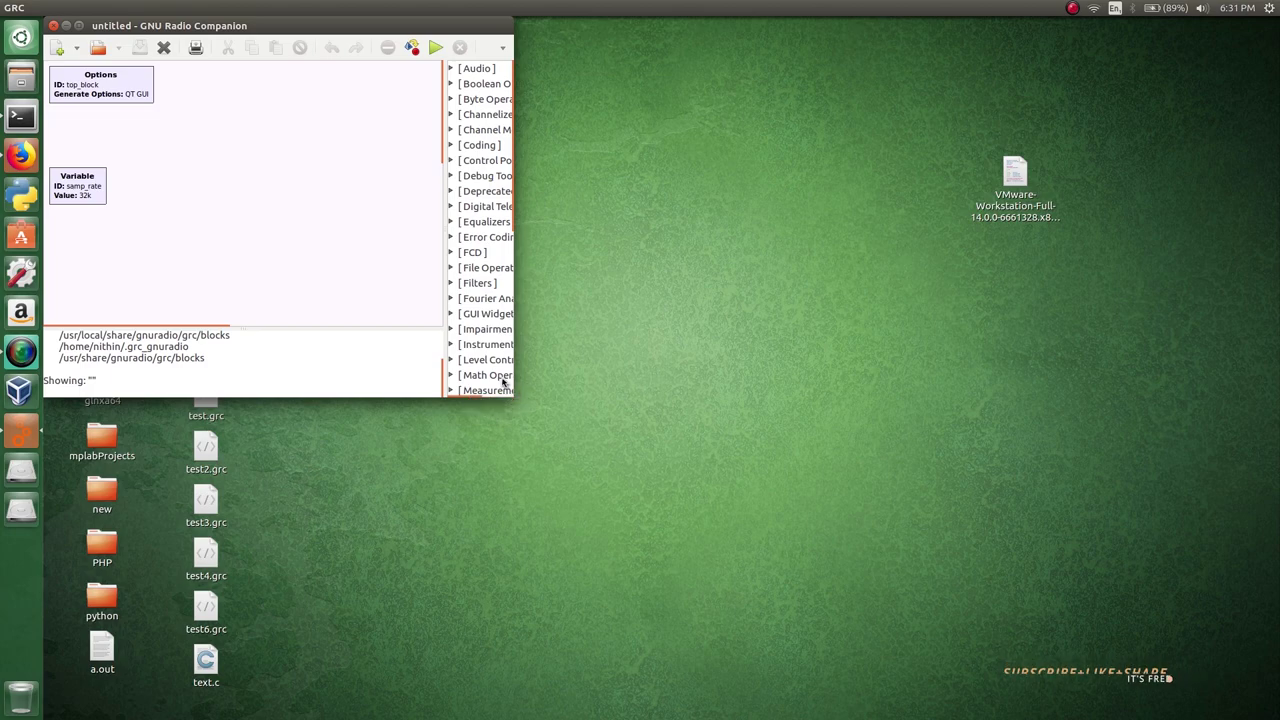
pyautogui.click(80, 25)
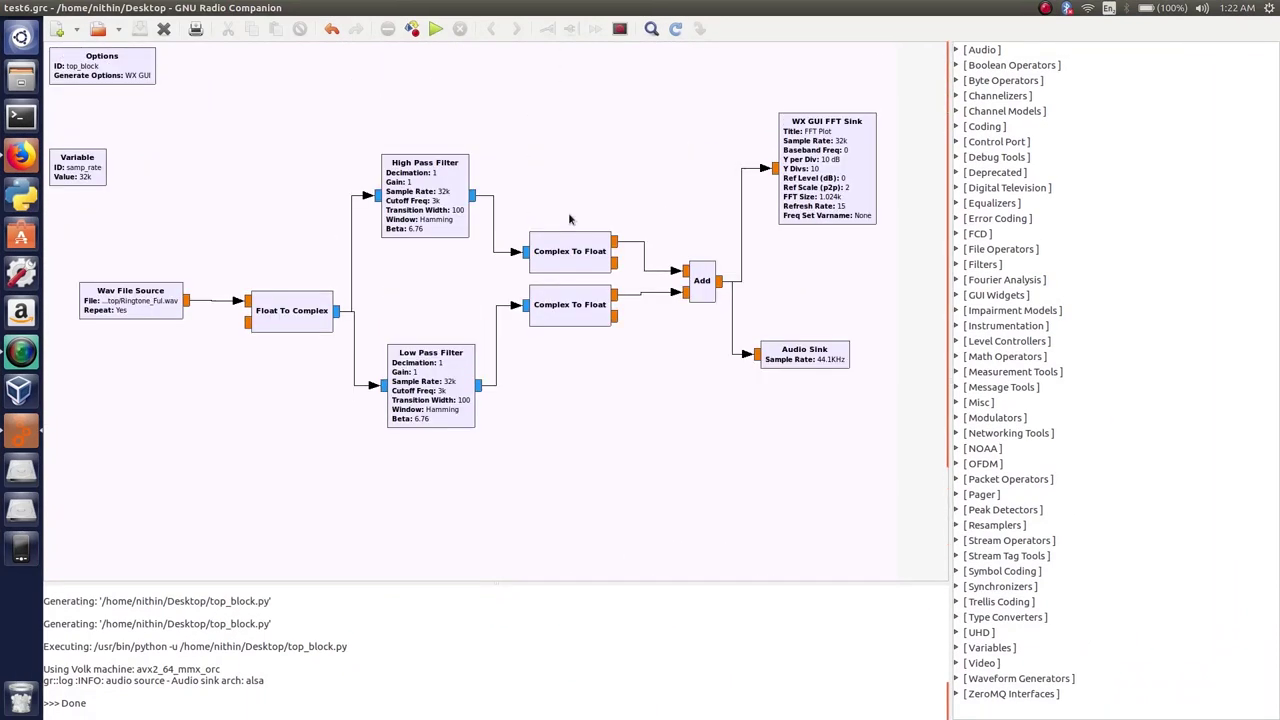
# - Execute the flowgraph, centre the FFT plot window, and adjust system volume
pyautogui.click(437, 30)
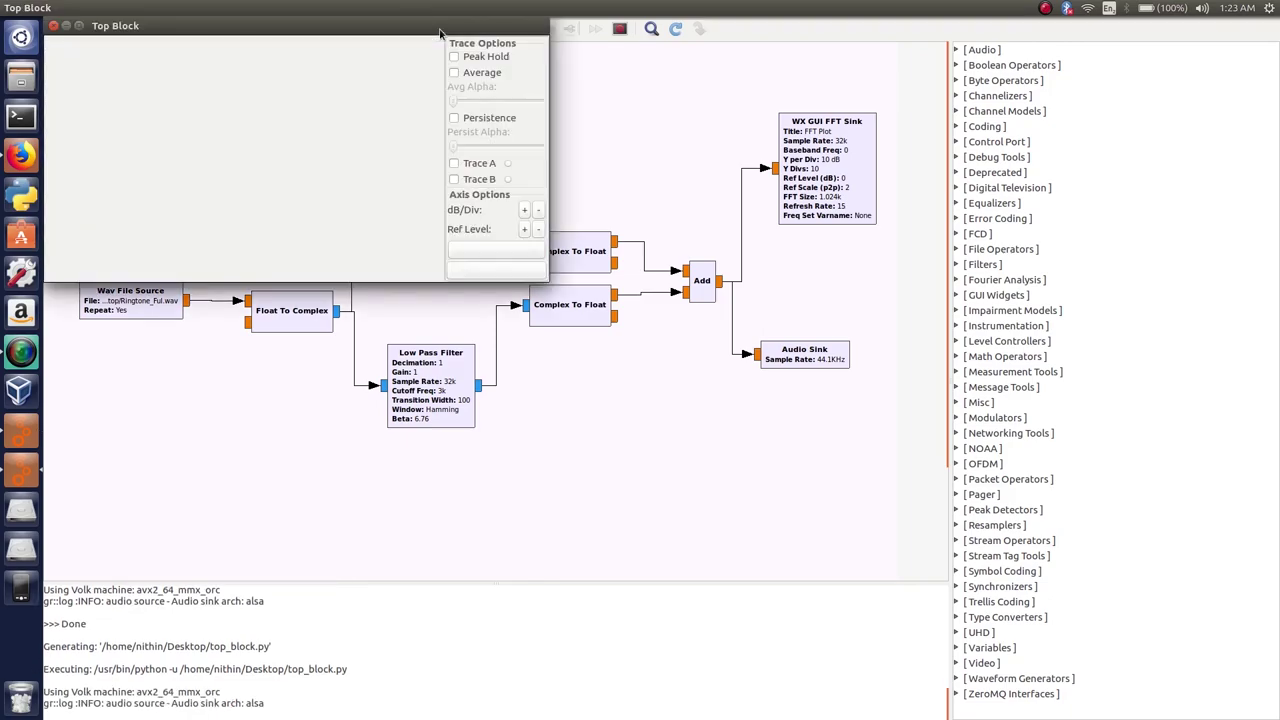
pyautogui.click(1201, 8)
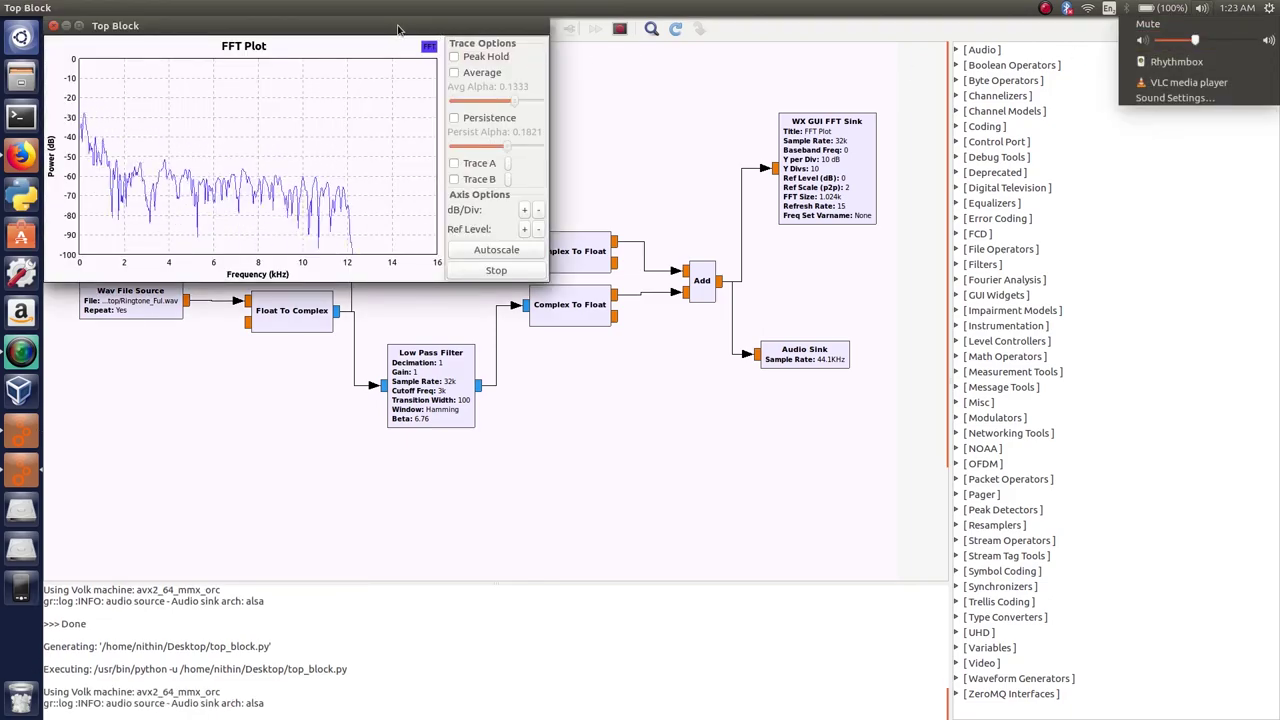
pyautogui.click(445, 30)
pyautogui.moveTo(445, 30)
pyautogui.mouseDown()
pyautogui.moveTo(623, 327)
pyautogui.moveTo(788, 416)
pyautogui.mouseUp()
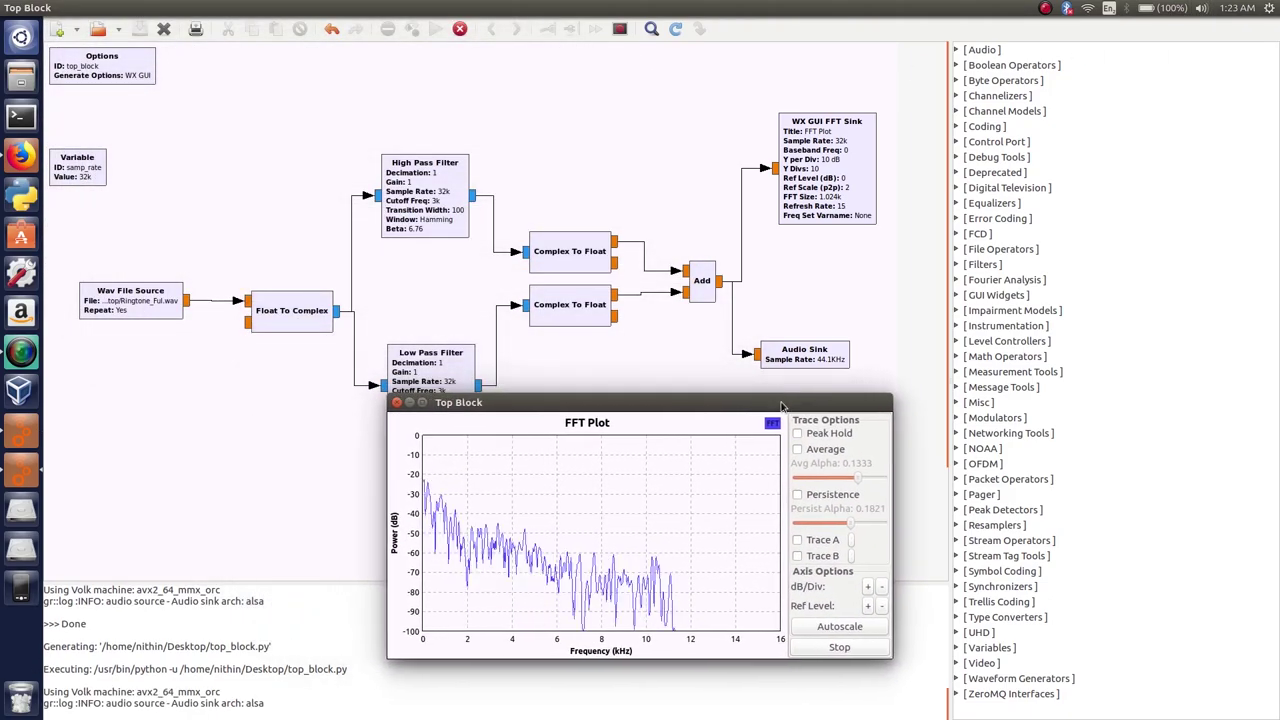
pyautogui.click(1201, 8)
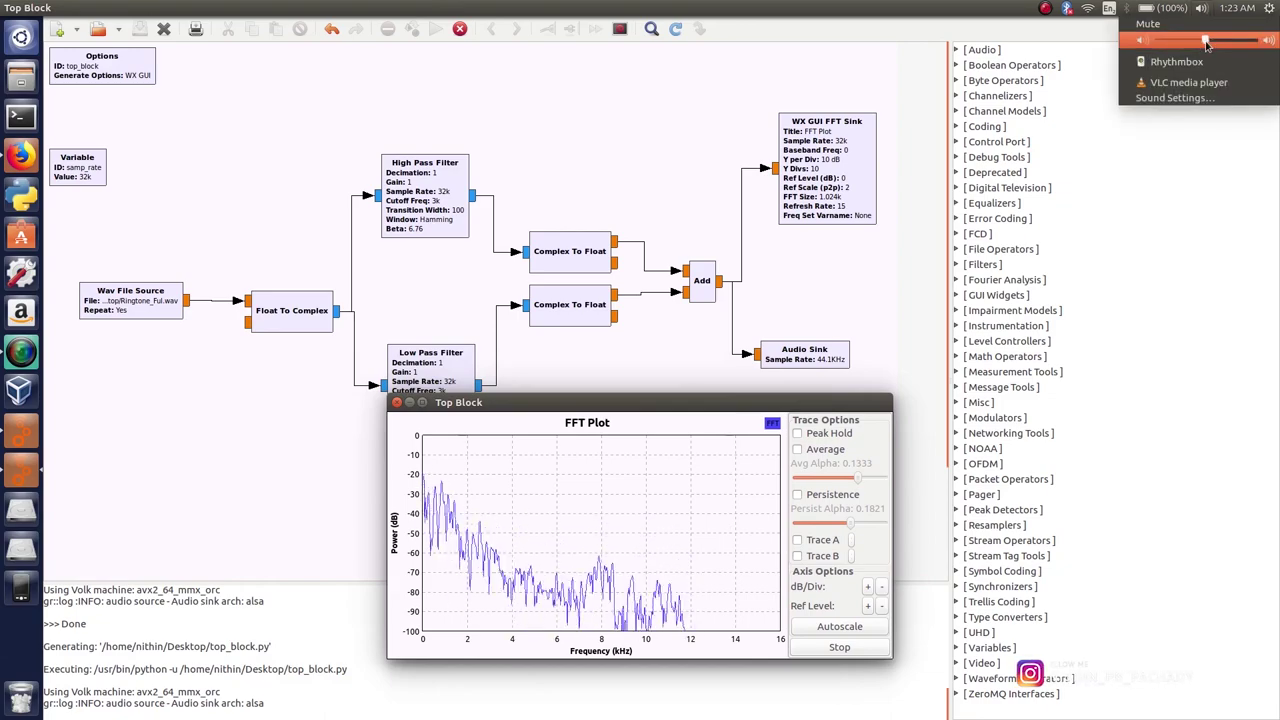
# - Enable FFT persistence, raise its alpha, then autoscale and increase dB per division
pyautogui.click(819, 494)
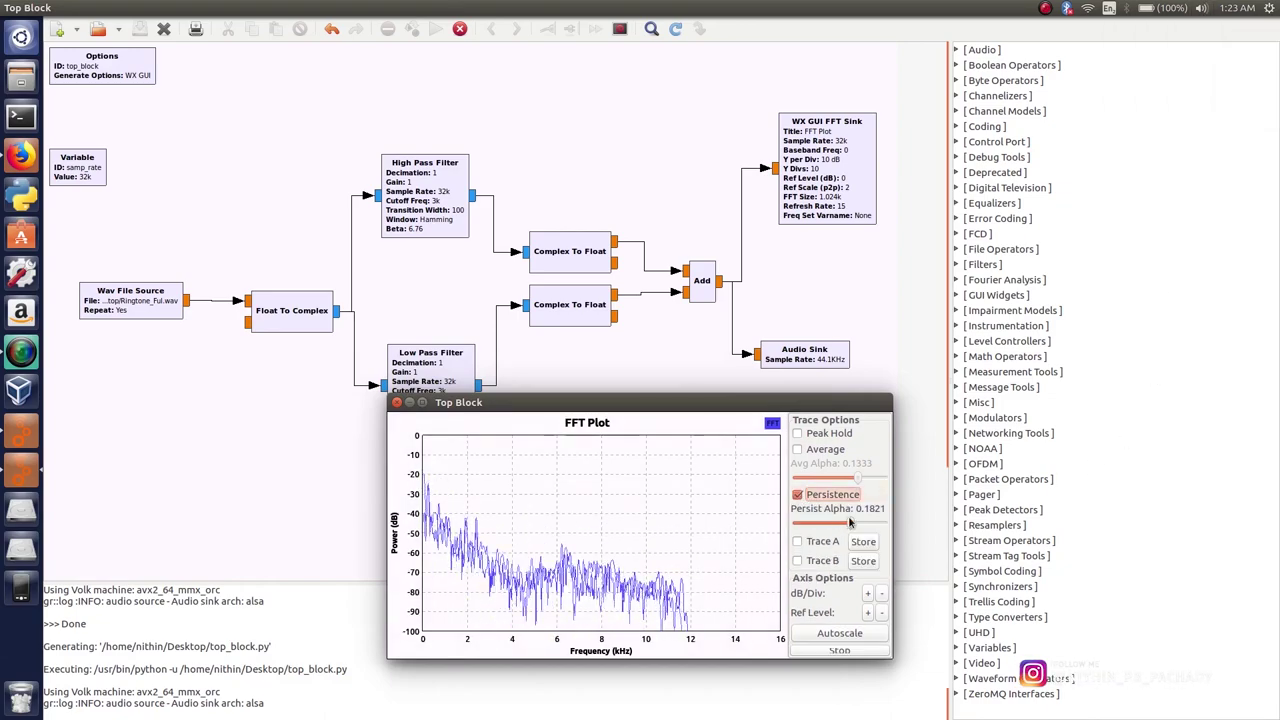
pyautogui.moveTo(850, 522)
pyautogui.mouseDown()
pyautogui.moveTo(817, 523)
pyautogui.moveTo(884, 520)
pyautogui.mouseUp()
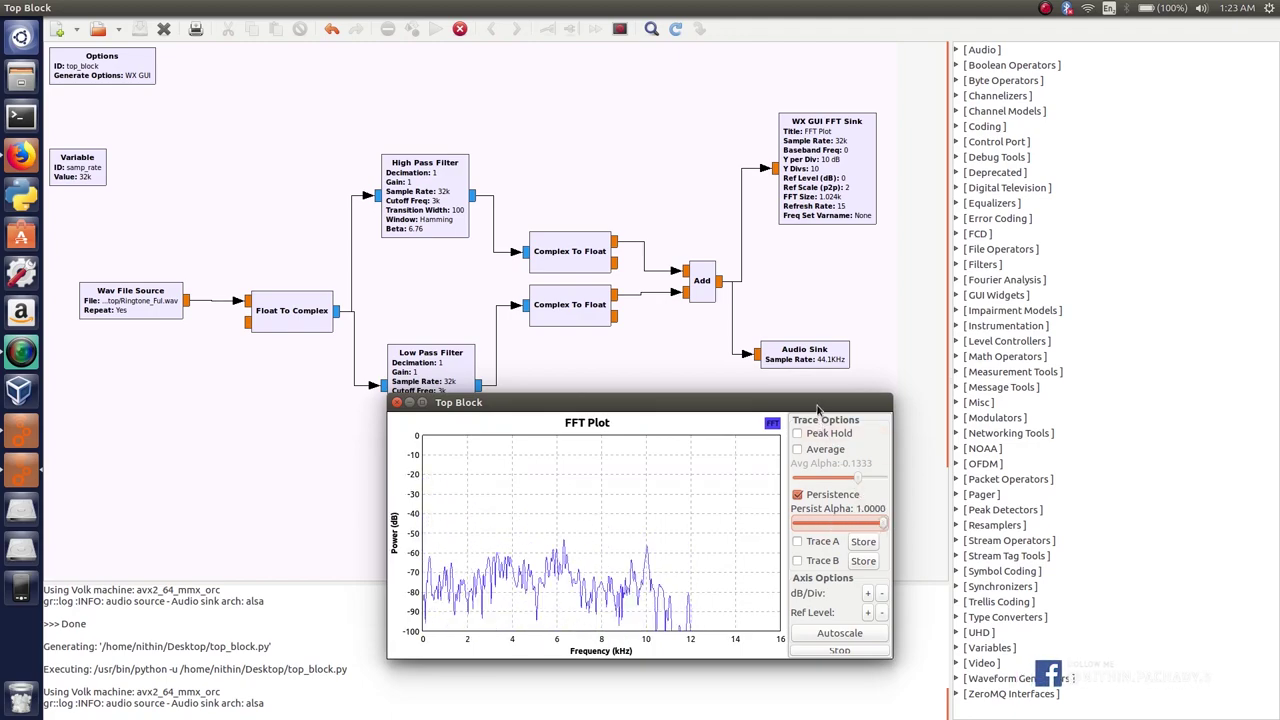
pyautogui.moveTo(640, 402); pyautogui.dragTo(640, 327)
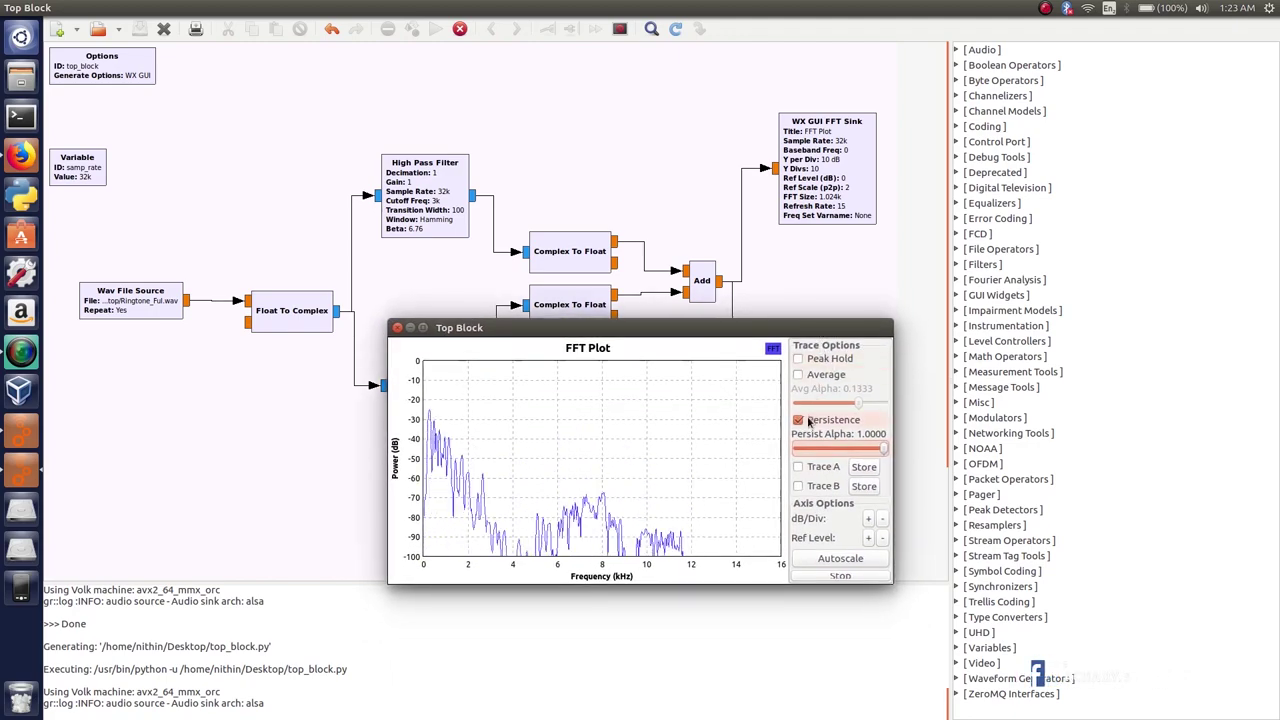
pyautogui.click(840, 558)
pyautogui.click(869, 518)
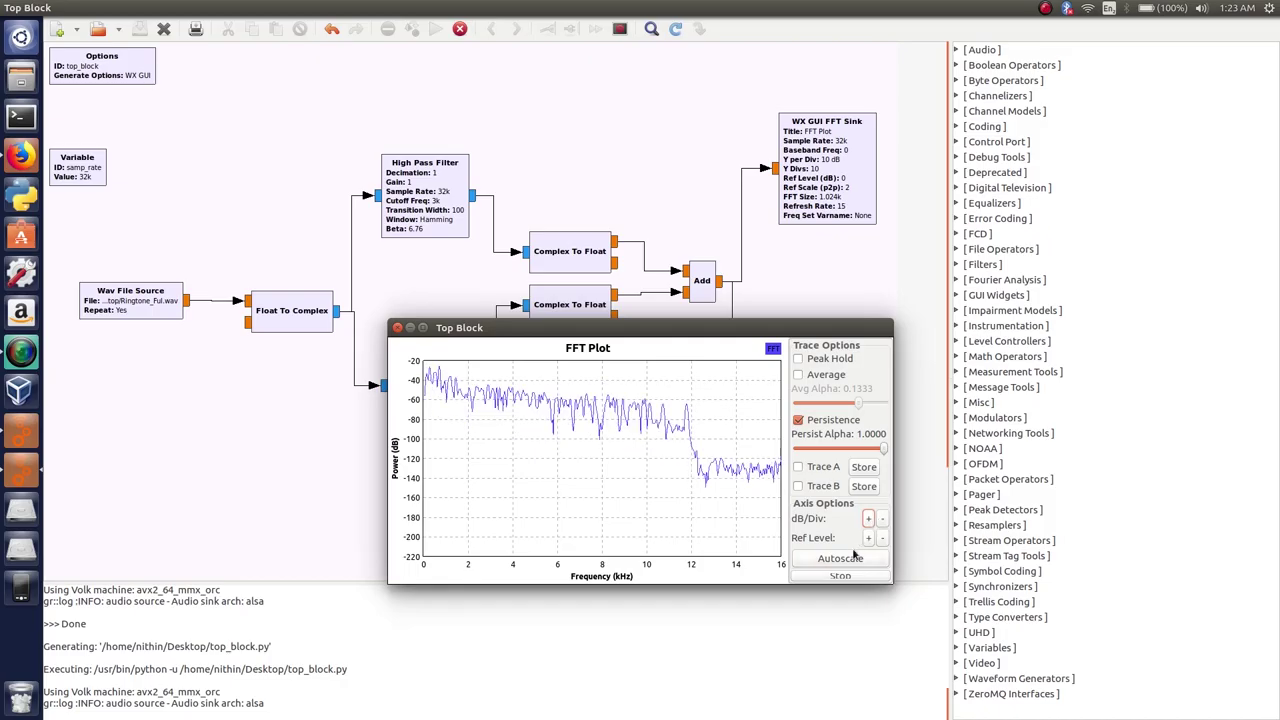